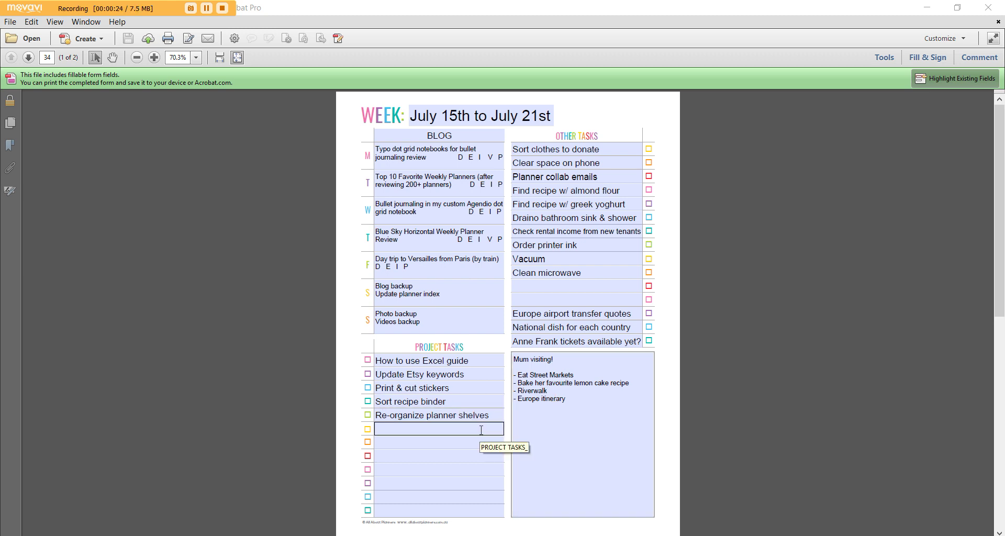
Enter "type text" in the first empty Project Tasks row, and clear the row again
left_click(482, 431)
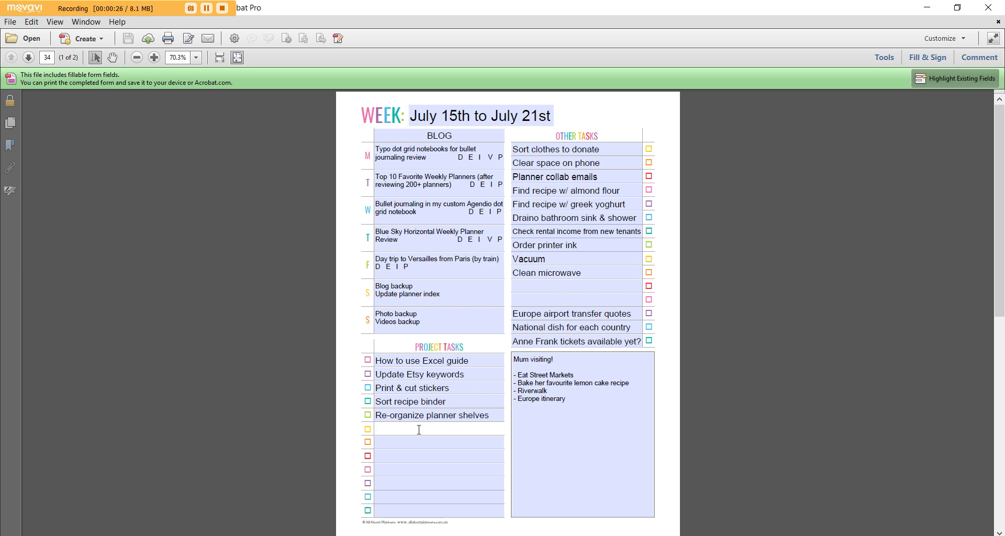
type("type te")
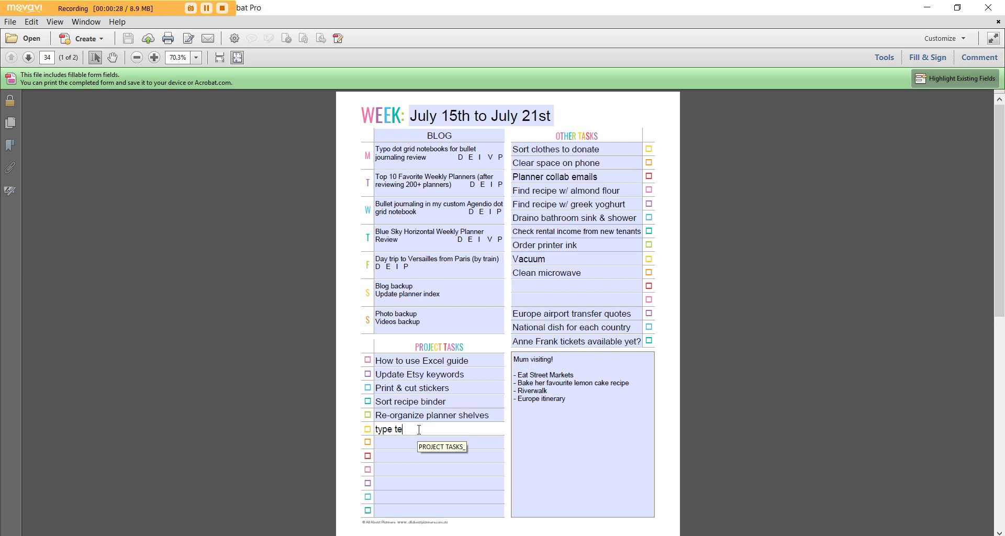
type("xt")
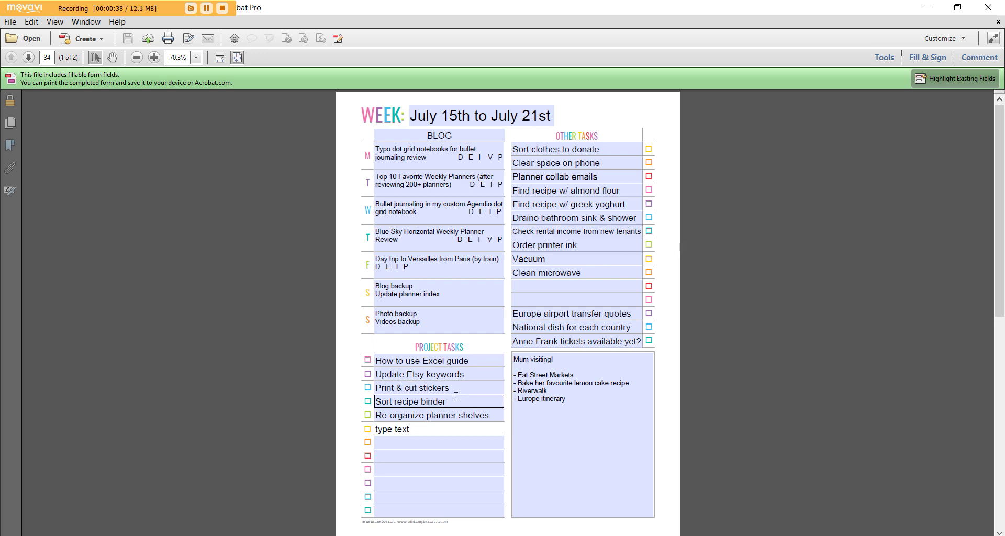
key("ctrl+a")
key("BackSpace")
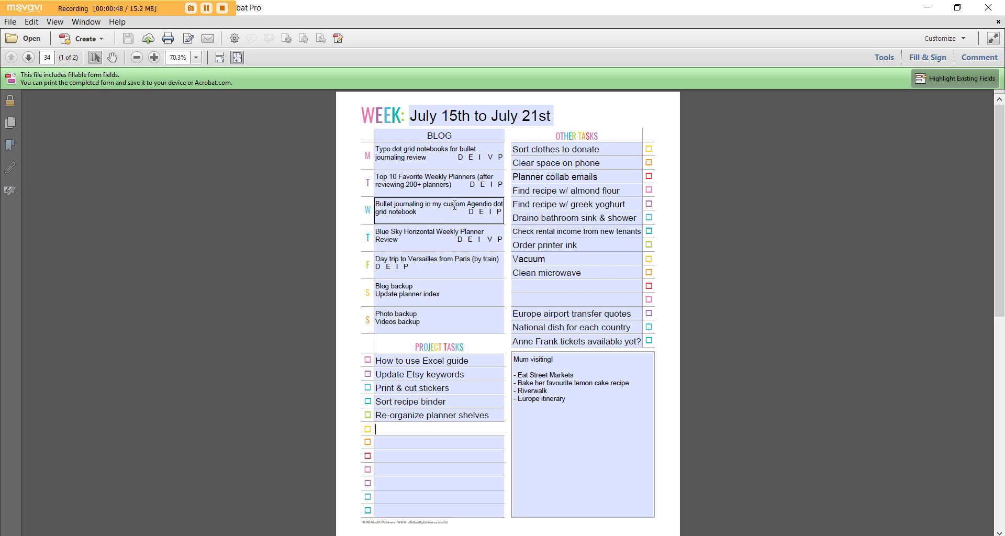
left_click(504, 194)
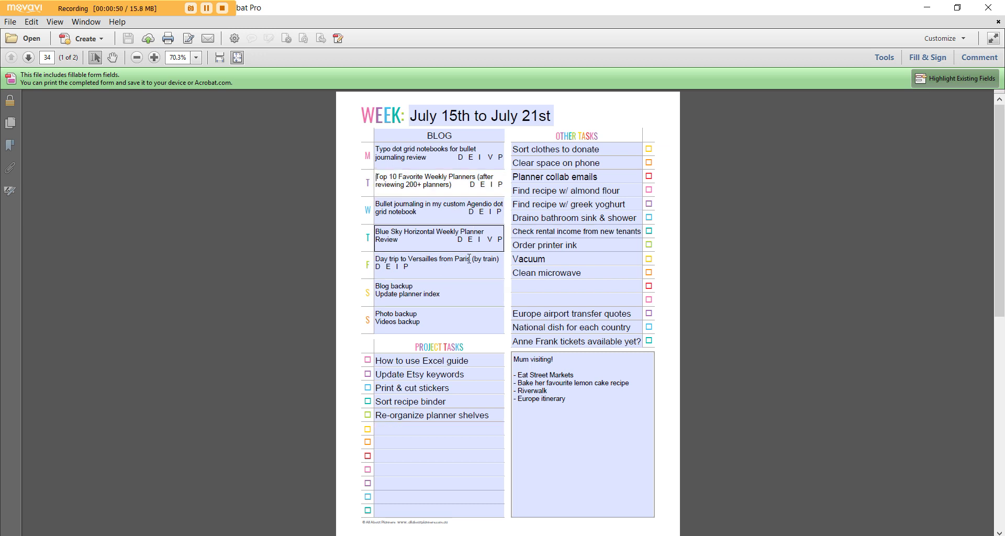
left_click(560, 288)
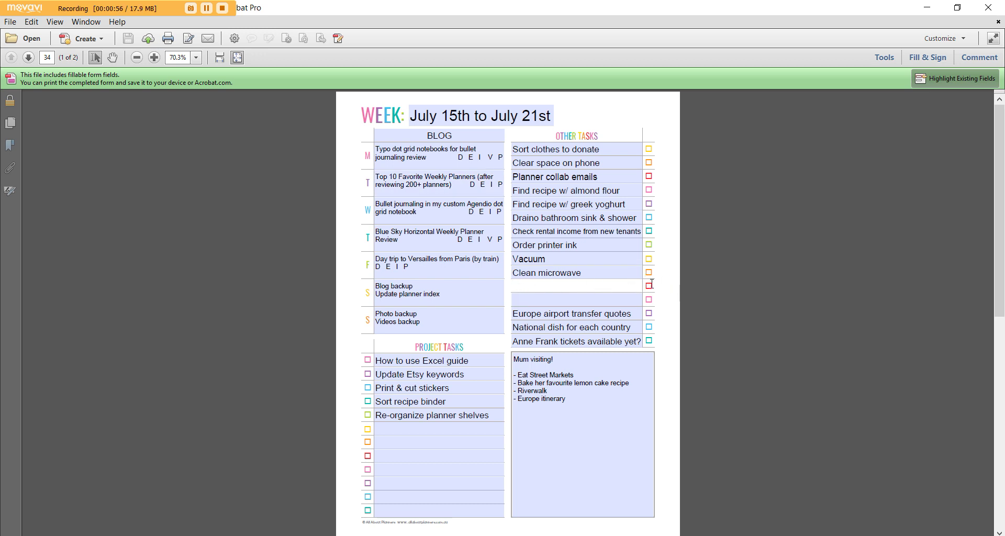
left_click(590, 399)
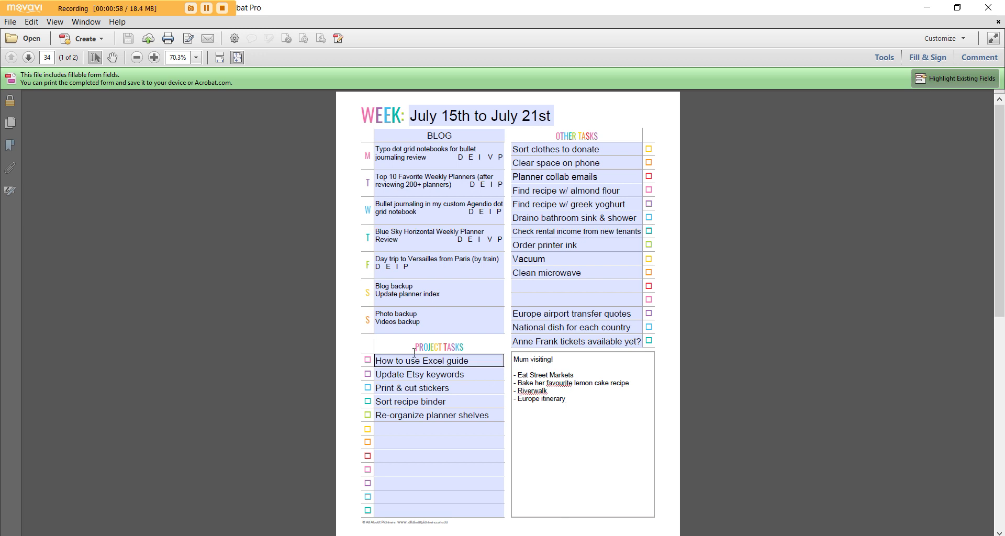
Try adding a third line reading "type" below "Videos backup" in the Sunday entry, and remove it again
left_click(419, 323)
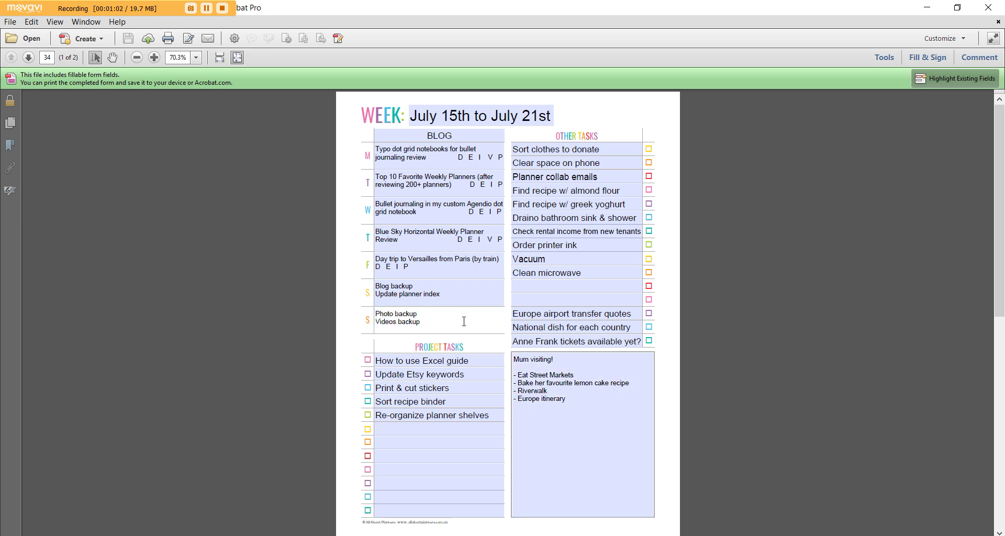
key("Return")
type("type")
key("BackSpace")
key("BackSpace")
key("BackSpace")
key("BackSpace")
key("BackSpace")
key("BackSpace")
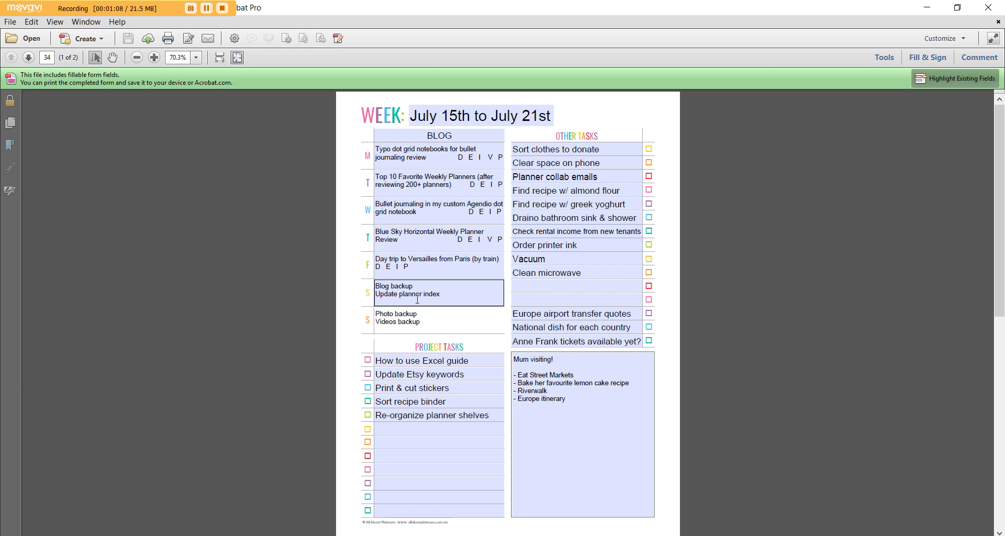
key("Return")
type("type")
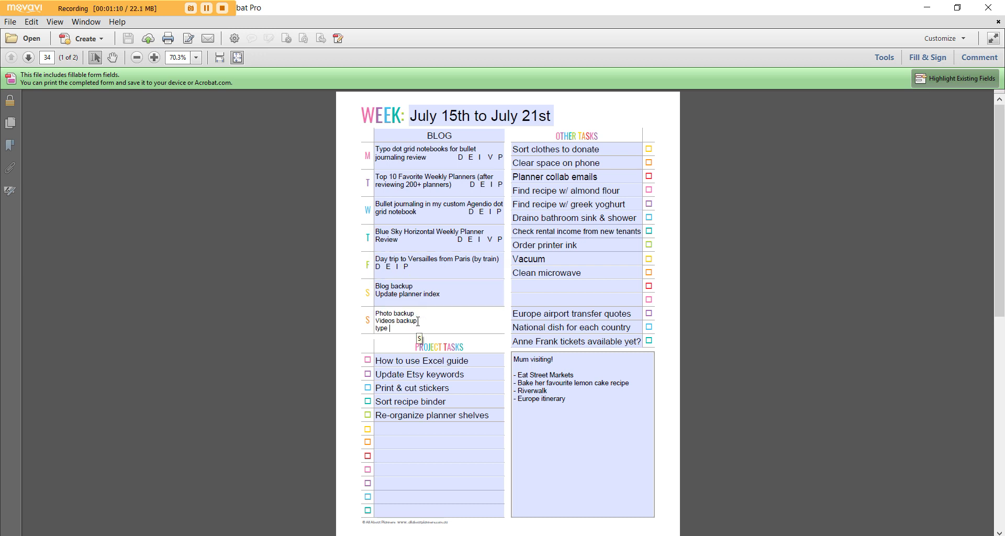
key("Return")
key("BackSpace")
key("BackSpace")
key("BackSpace")
key("BackSpace")
key("BackSpace")
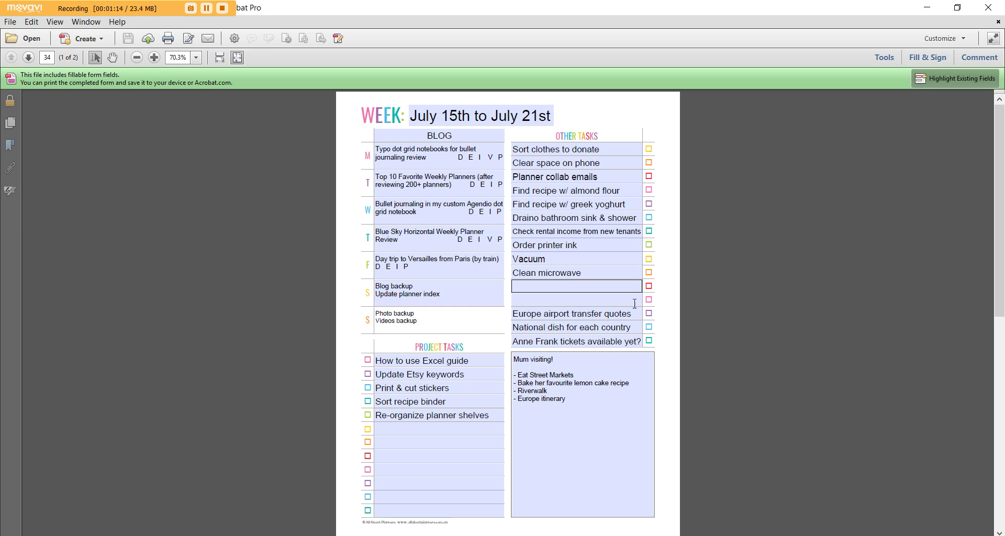
left_click(758, 309)
left_click(614, 413)
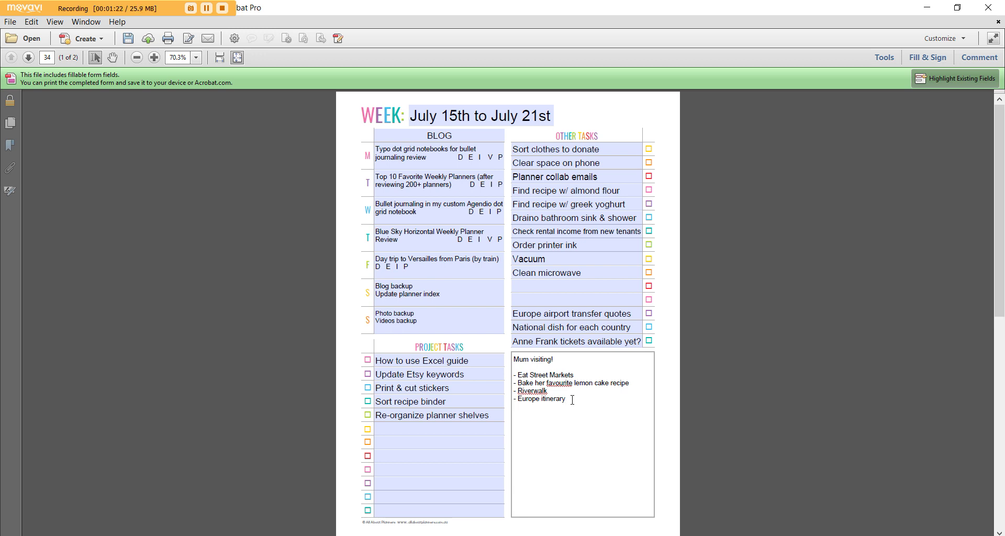
left_click(801, 349)
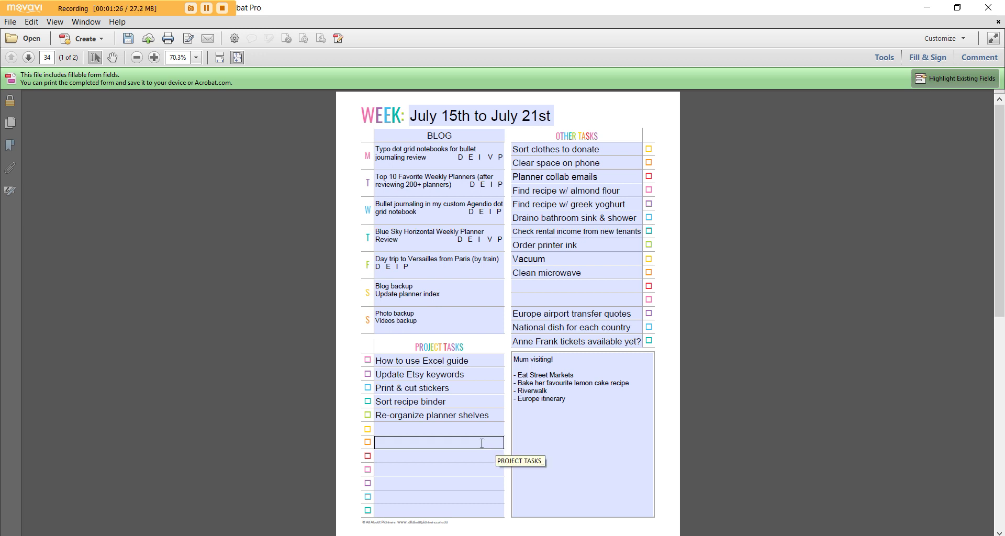
left_click(498, 444)
left_click(413, 329)
left_click(603, 409)
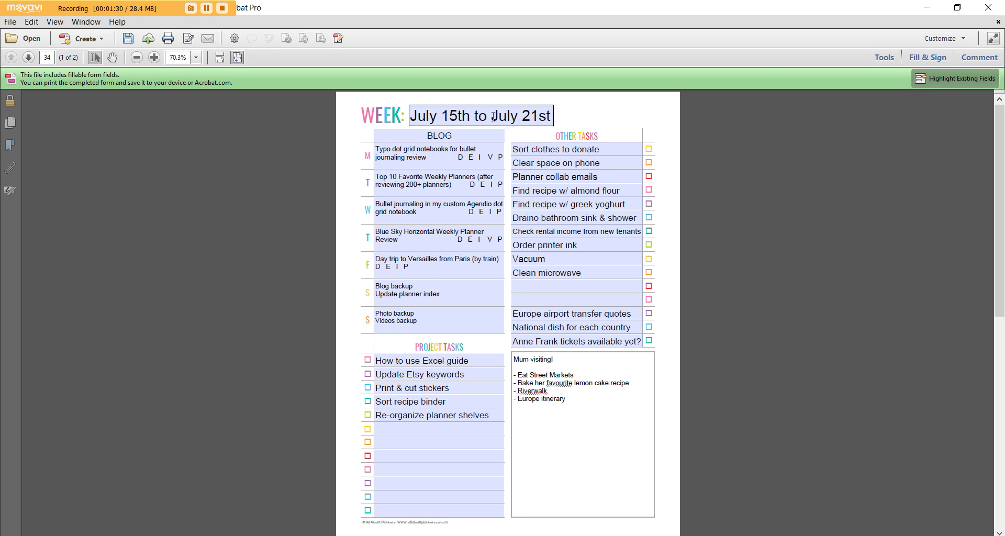
left_click(462, 116)
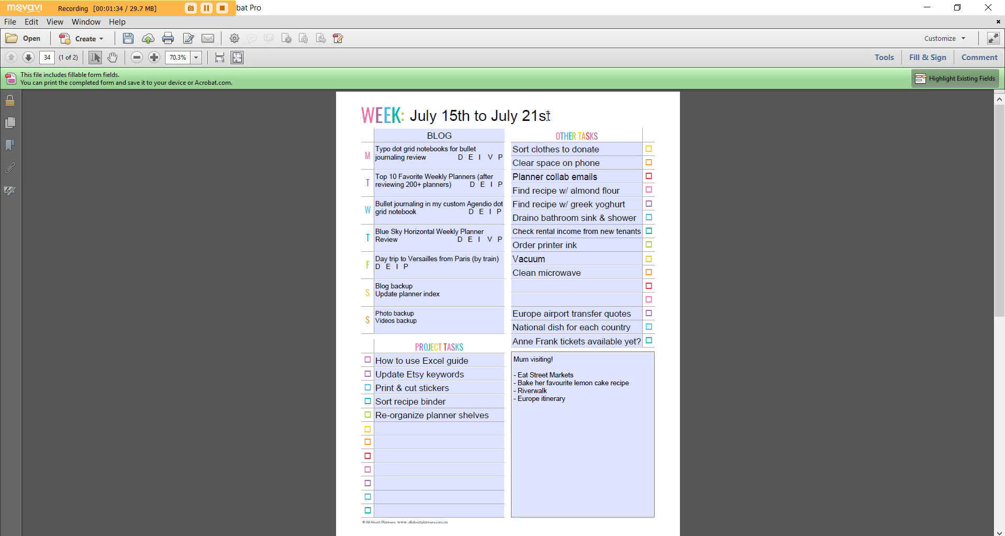
left_click(725, 190)
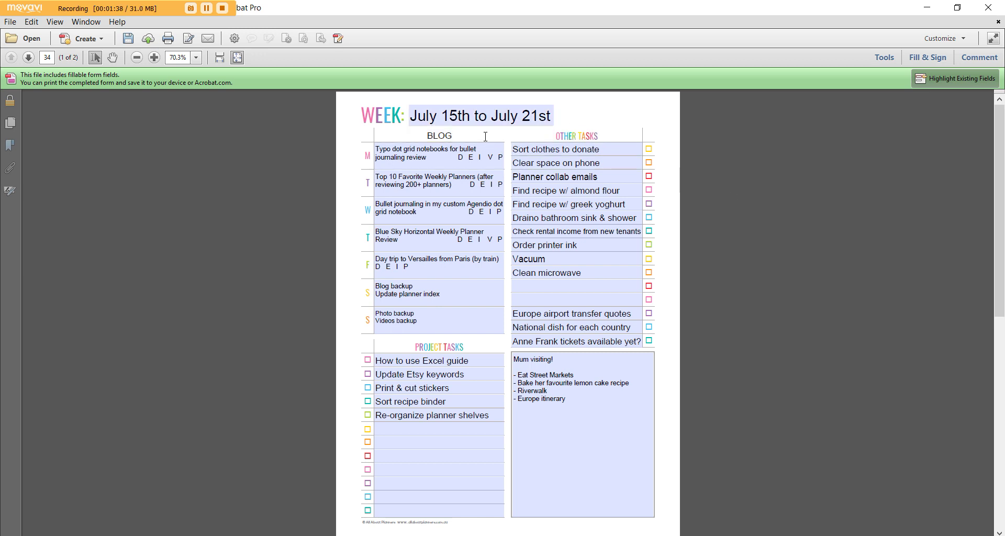
Replace the heading above the weekday entries with "MEAL PLANS"
left_click_drag(455, 135, 425, 134)
left_click(456, 136)
key("BackSpace")
key("BackSpace")
key("BackSpace")
key("BackSpace")
key("Caps_Lock")
type("MEAL ")
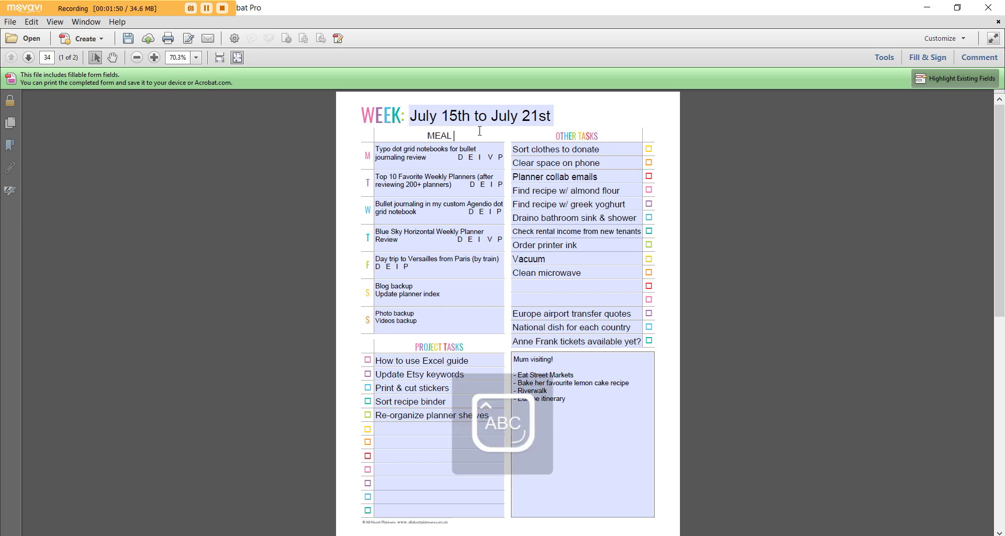
type("PLANS")
Change the heading above the weekday entries to "APPOINTMENT"
key("ctrl+a")
type("APP")
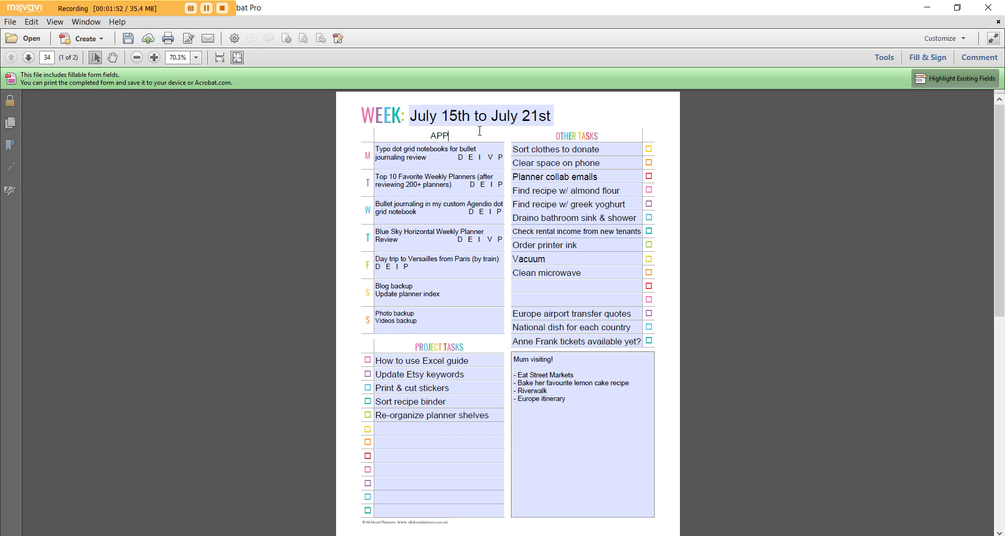
type("OINTMENT")
Restore the heading above the weekday entries to "BLOG" and leave the field
key("ctrl+a")
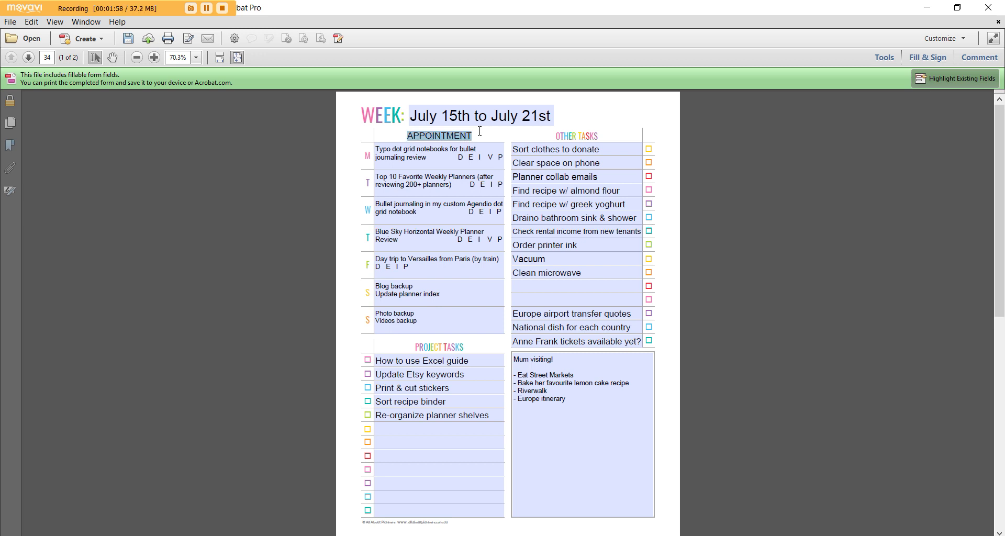
key("BackSpace")
type("BLOG")
key("Caps_Lock")
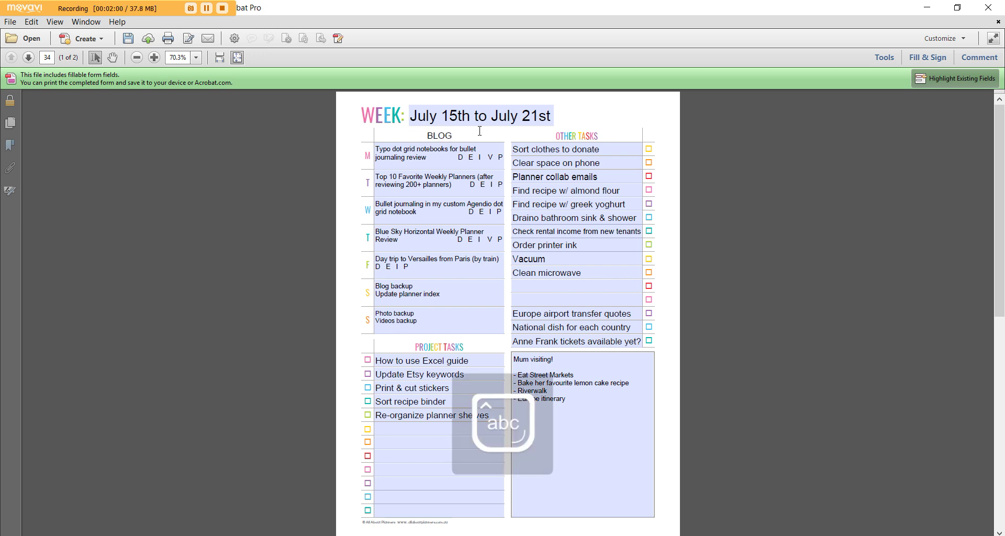
left_click(744, 266)
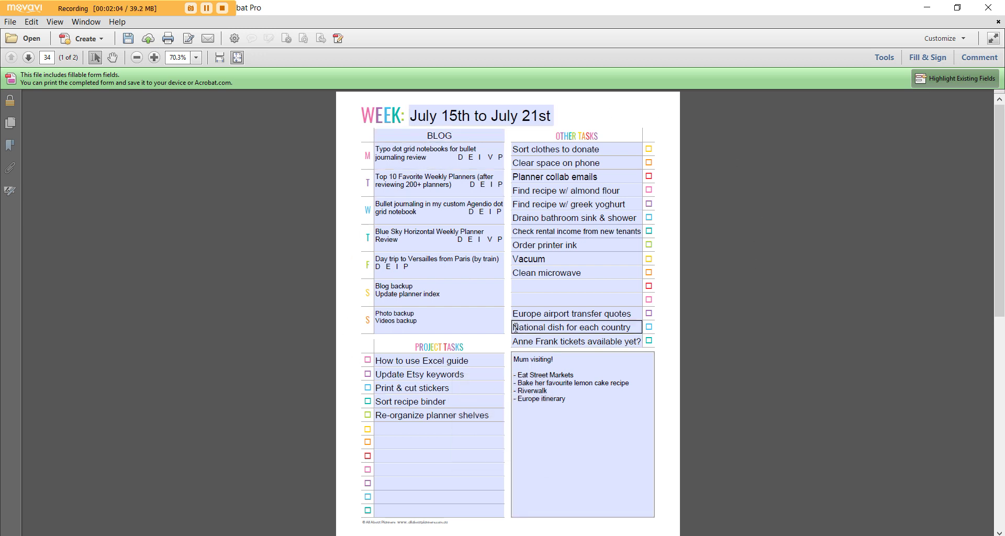
Examine the fillable fields on the blank weekly planner on page 2, and return to the filled-in week
scroll(603, 260, "down", 2)
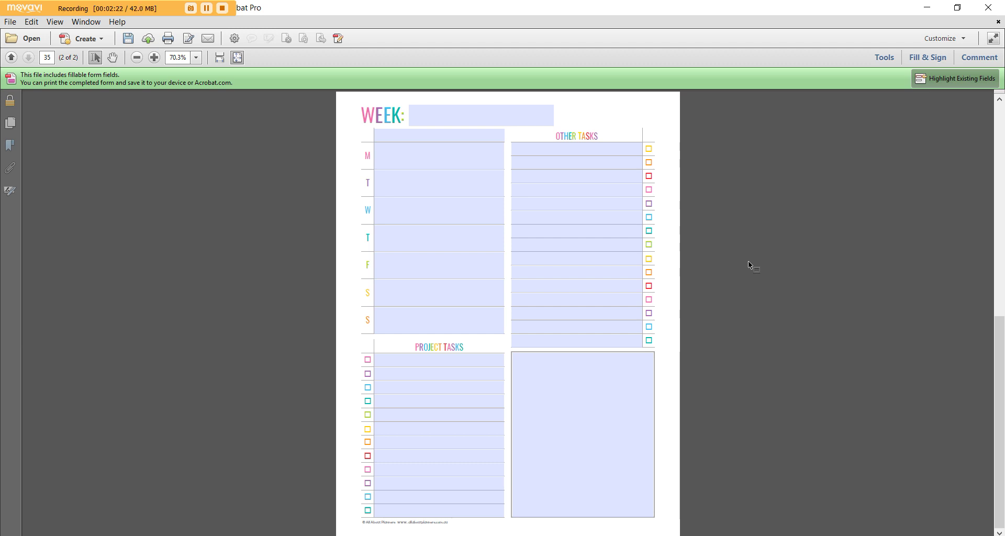
left_click(592, 286)
left_click(442, 239)
left_click(513, 364)
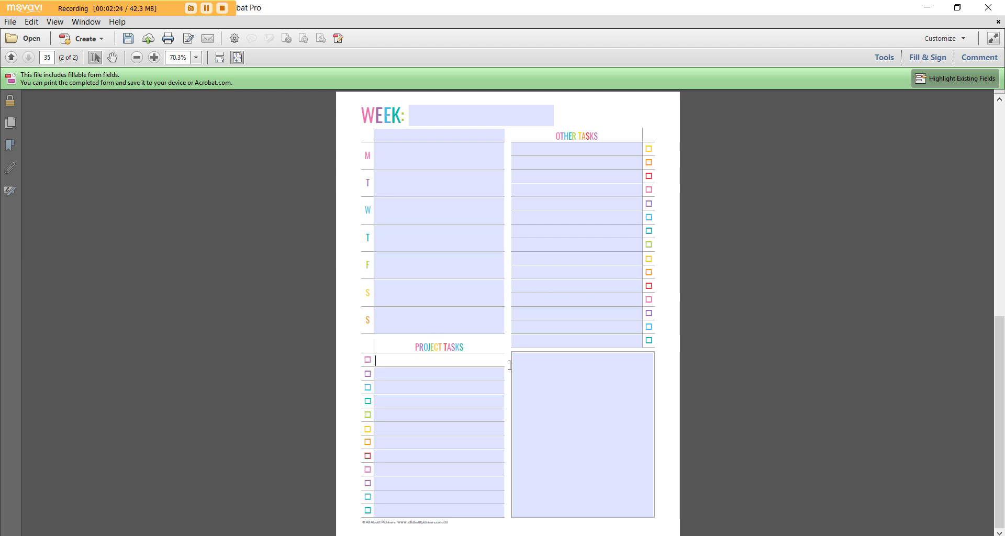
left_click(727, 282)
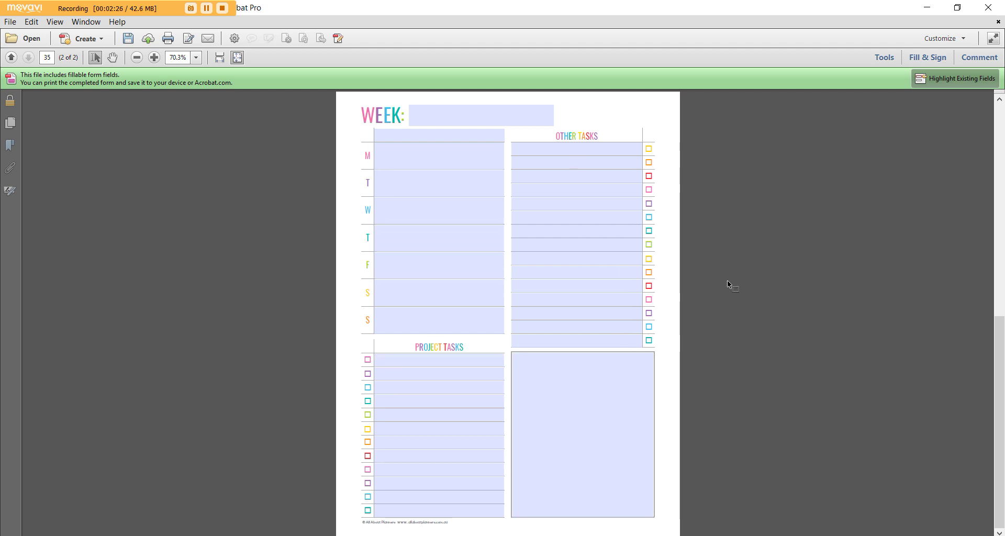
scroll(727, 280, "up", 1)
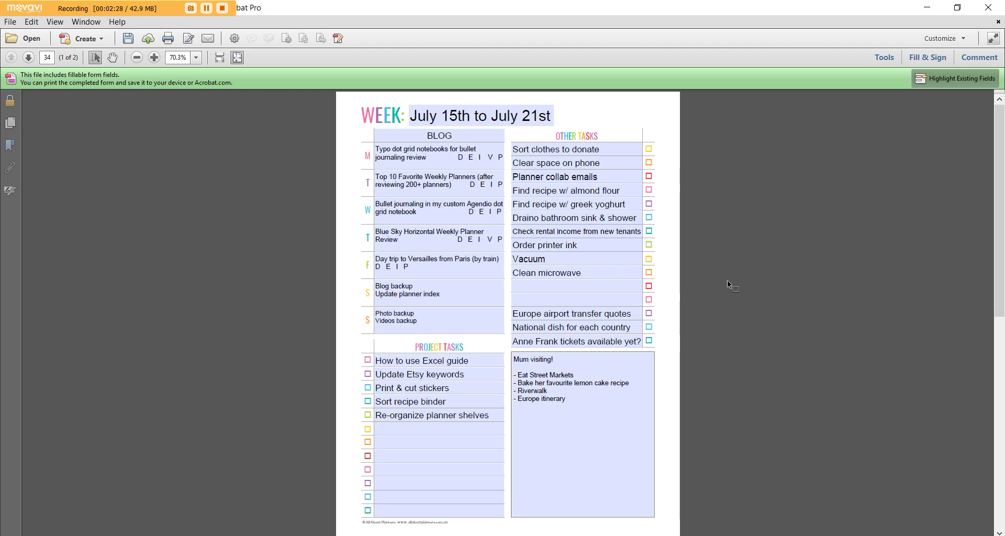
left_click(609, 387)
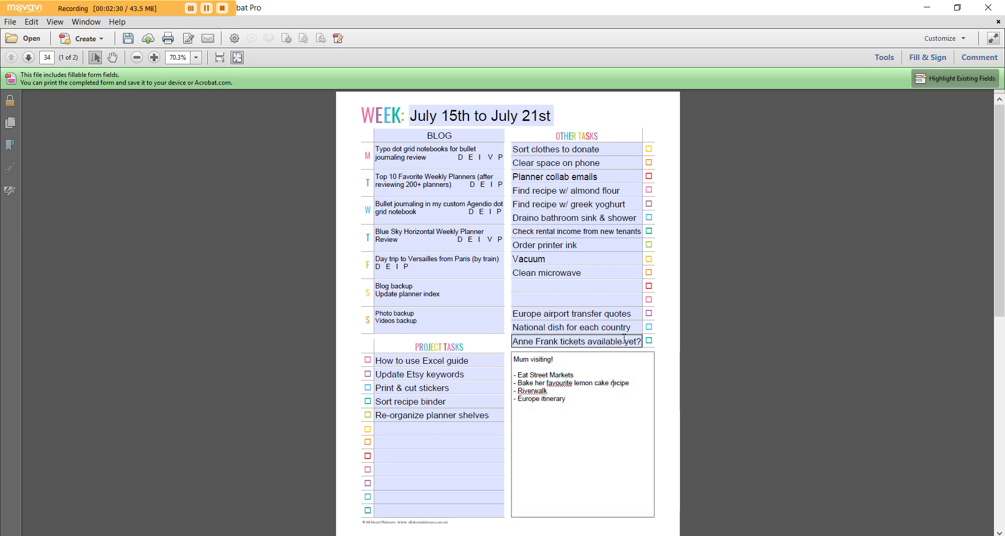
left_click(723, 335)
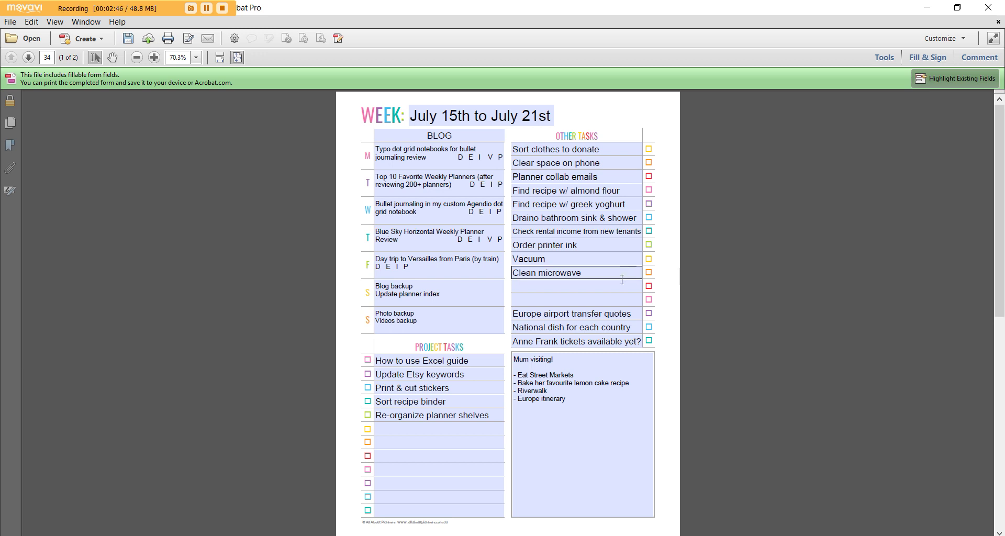
Compare the empty Other Tasks rows on the filled-in week with the same rows on the blank page 2
left_click(539, 287)
left_click(568, 298)
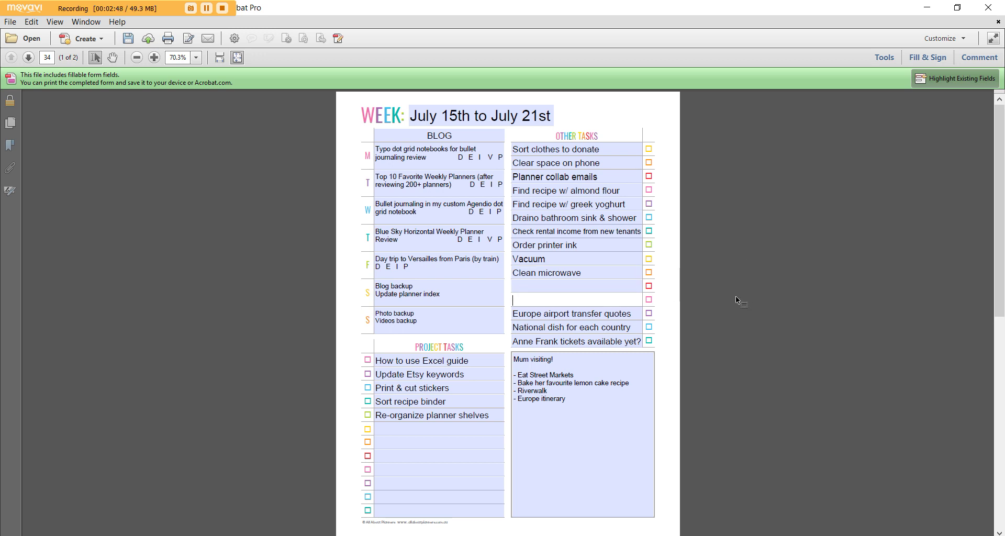
scroll(693, 296, "down", 2)
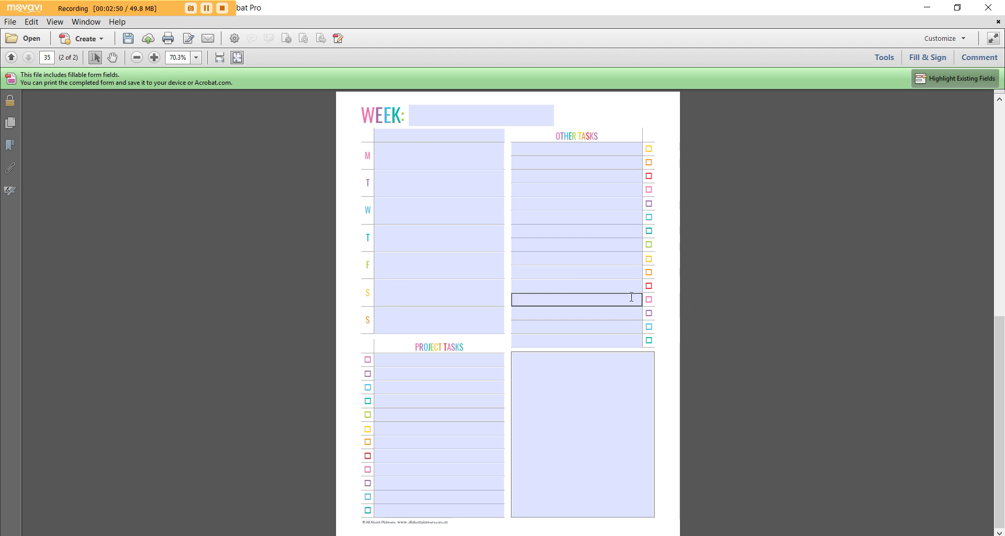
left_click(598, 297)
left_click(597, 290)
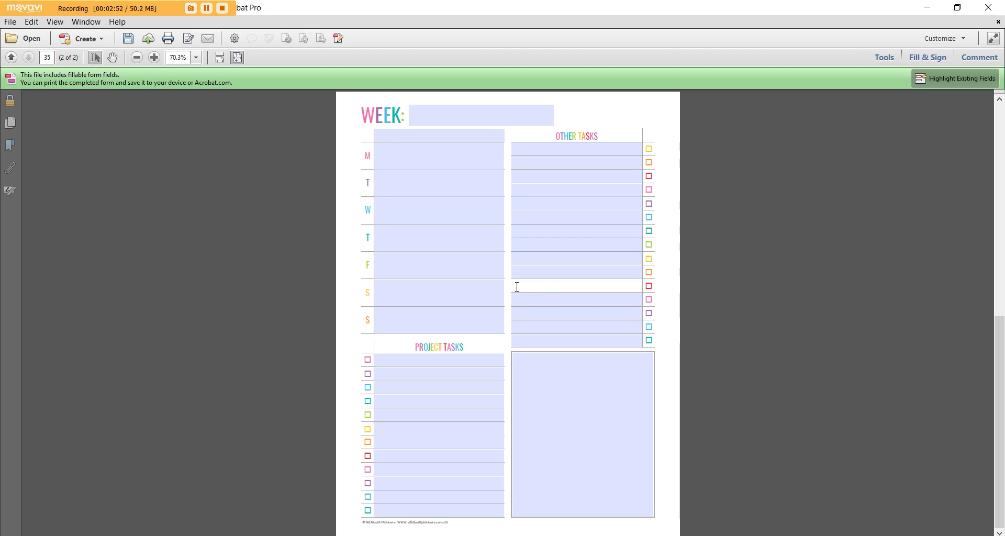
left_click(582, 298)
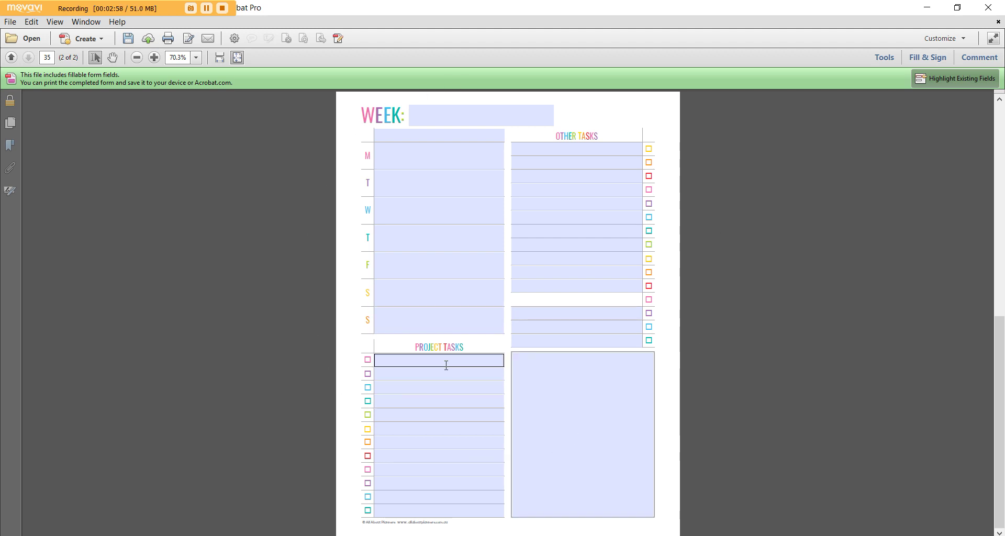
scroll(686, 366, "up", 3)
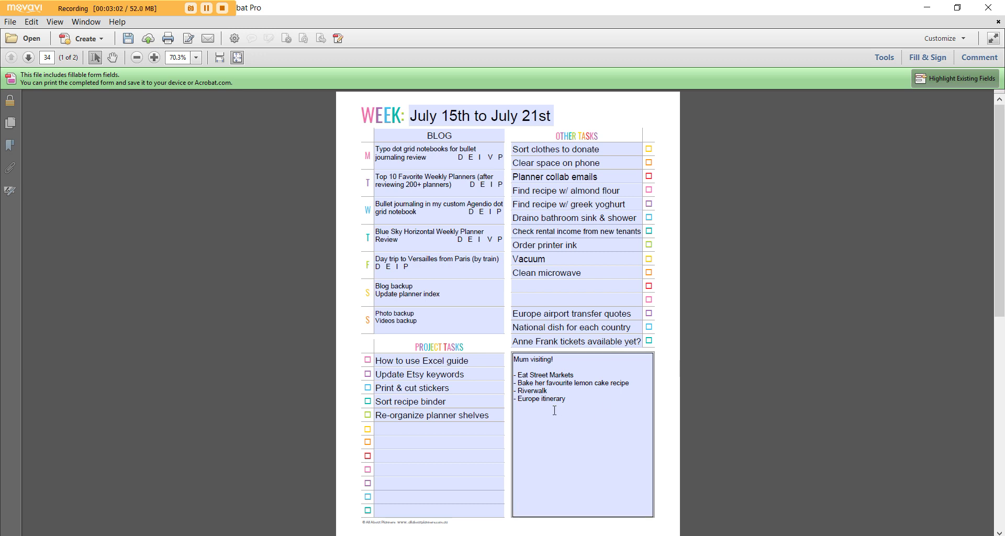
left_click(555, 288)
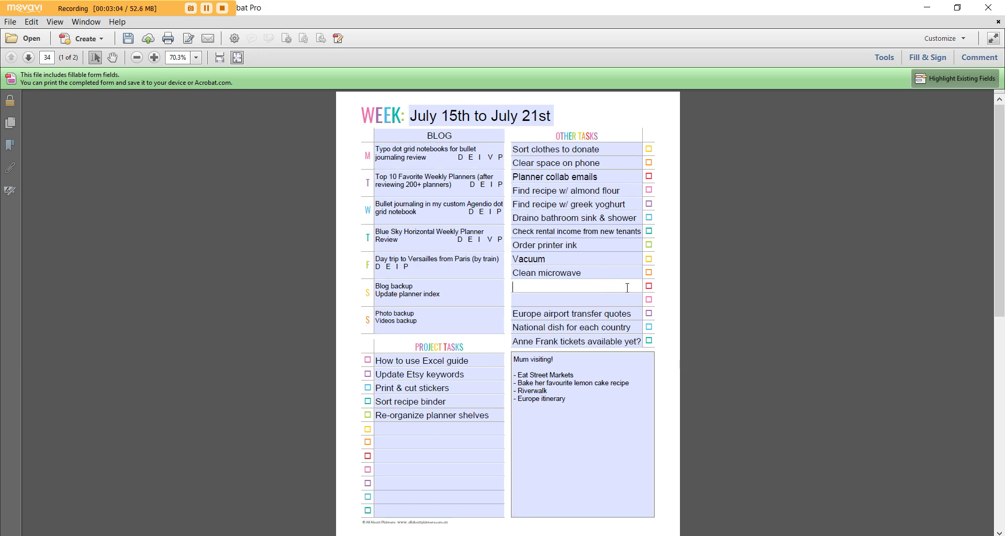
left_click(765, 297)
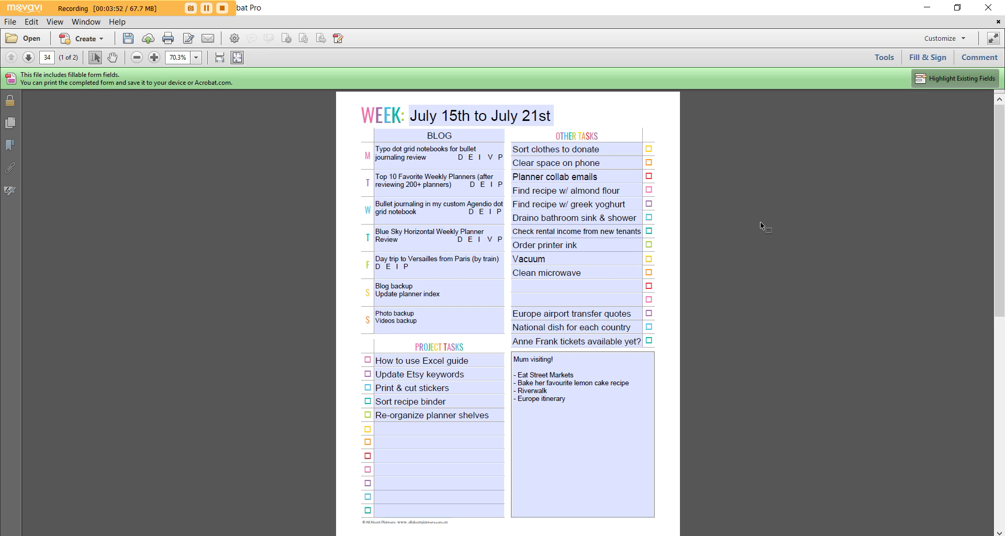
left_click(405, 303)
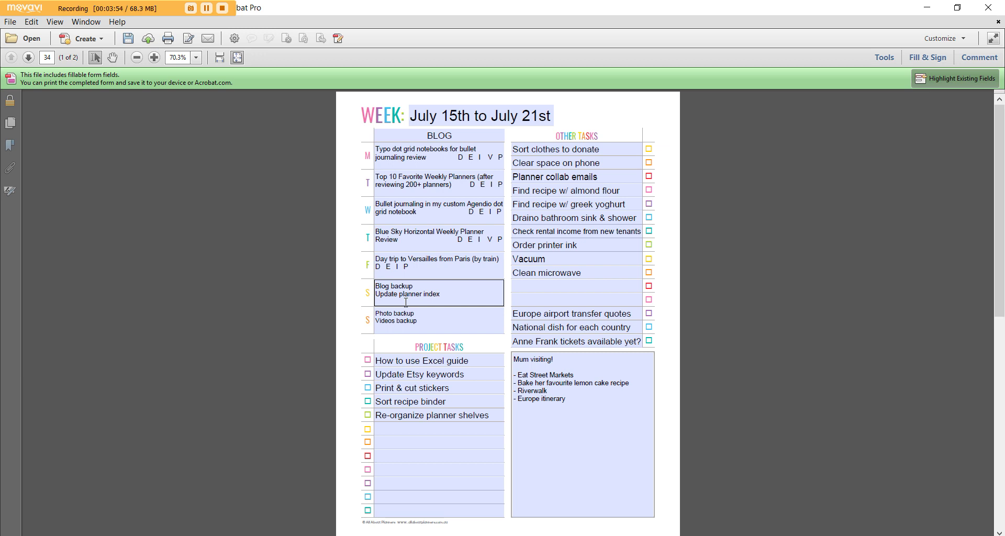